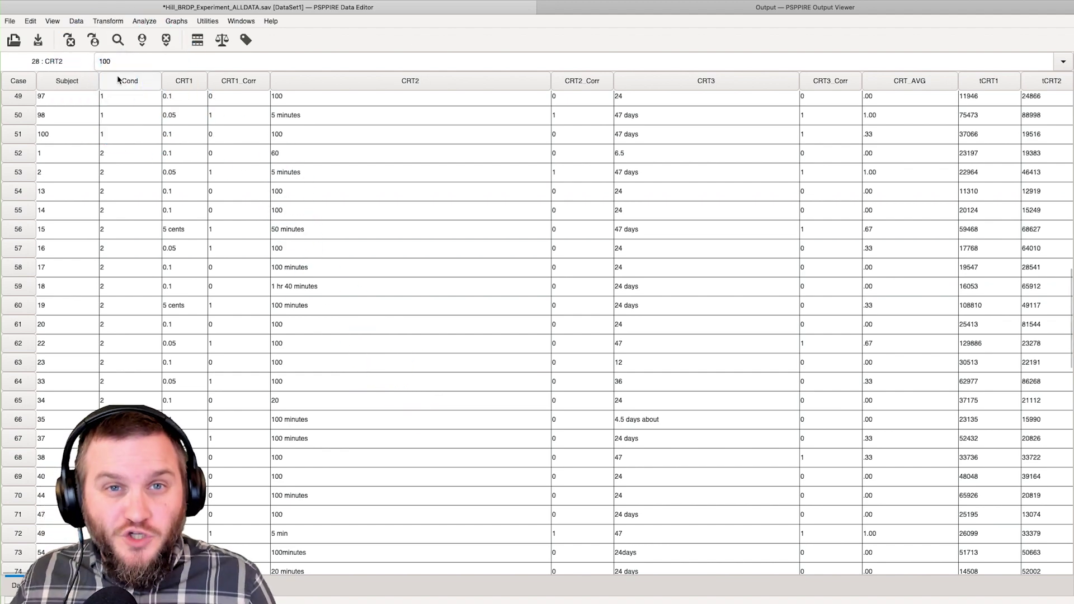
# - Switch the Data Editor from Data View to Variable View
pyautogui.click(78, 586)
# - Enter the label 'COndition' for the Cond variable in Variable View
pyautogui.scroll(5, 136, 380)
pyautogui.scroll(20, 137, 386)
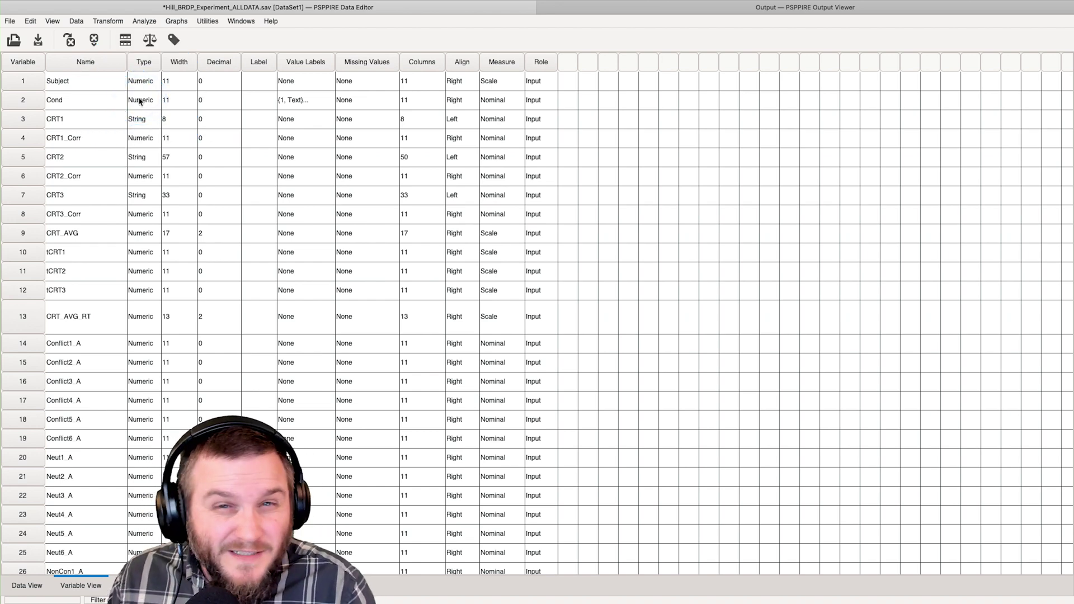
pyautogui.click(256, 100)
pyautogui.click(255, 101)
pyautogui.click(255, 100)
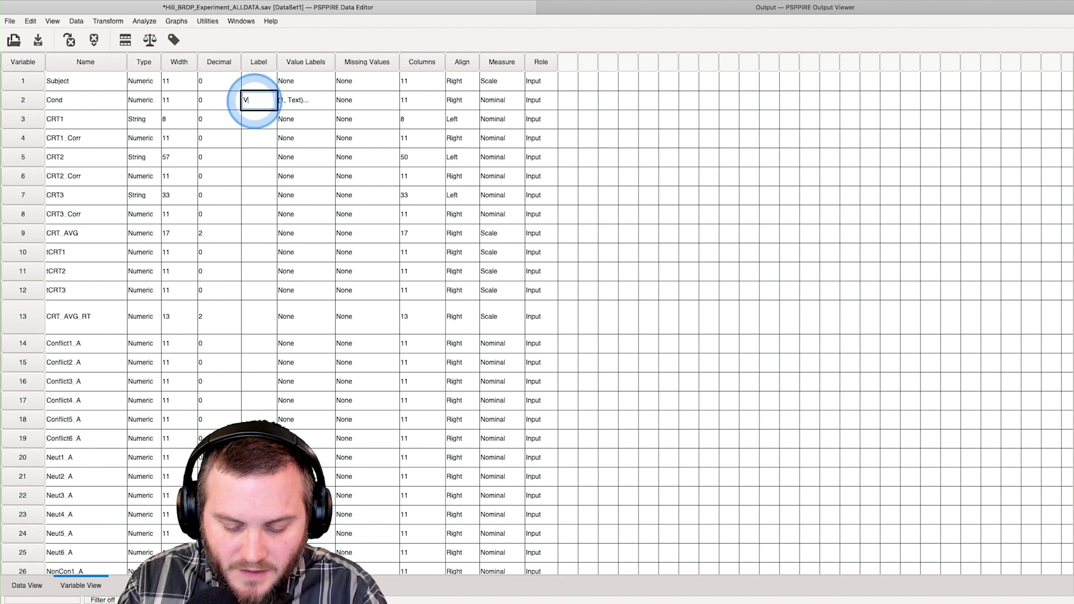
pyautogui.write('COndition')
pyautogui.click(251, 109)
pyautogui.click(79, 103)
pyautogui.click(260, 103)
pyautogui.click(308, 107)
# - Open Cond's Value Labels dialog, move it aside and enlarge it
pyautogui.click(307, 100)
pyautogui.moveTo(283, 59); pyautogui.dragTo(586, 77)
pyautogui.moveTo(701, 204); pyautogui.dragTo(863, 363)
pyautogui.click(630, 220)
pyautogui.click(628, 219)
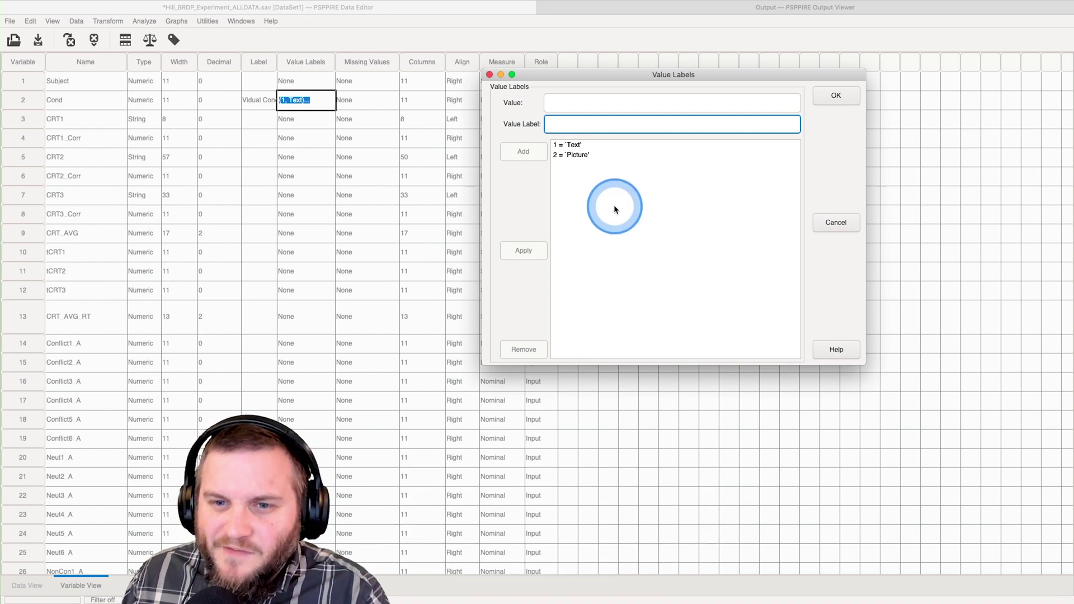
# - Remove the existing 1 = Text and 2 = Picture value labels
pyautogui.click(576, 105)
pyautogui.click(591, 154)
pyautogui.click(581, 145)
pyautogui.click(584, 154)
pyautogui.click(582, 144)
pyautogui.click(585, 154)
pyautogui.click(445, 165)
pyautogui.click(578, 146)
pyautogui.click(578, 154)
pyautogui.click(479, 174)
pyautogui.click(532, 339)
pyautogui.click(588, 145)
pyautogui.click(514, 348)
pyautogui.click(592, 146)
pyautogui.click(523, 346)
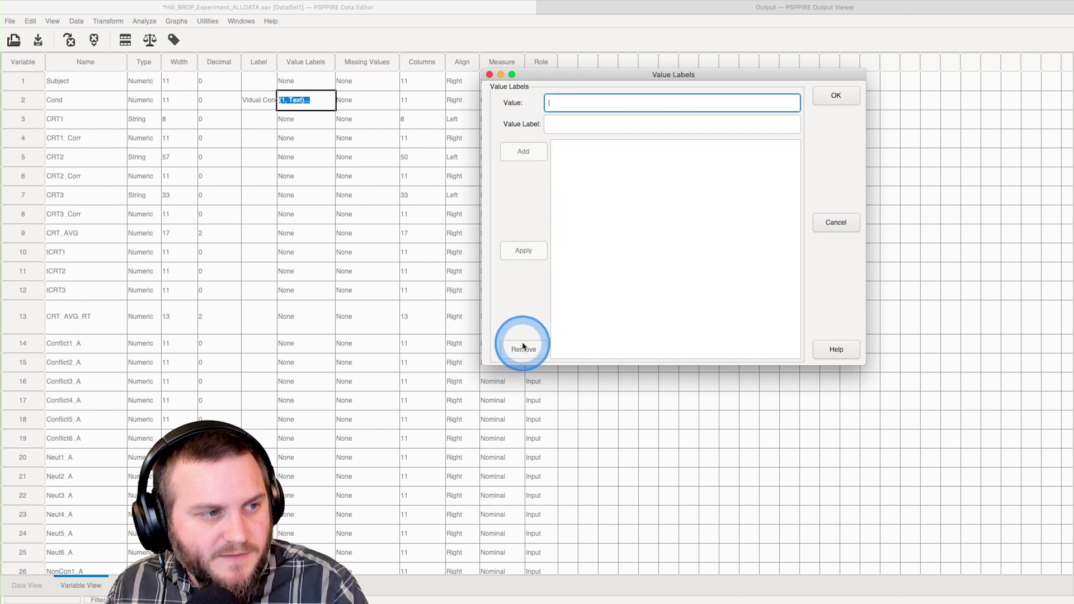
# - Add the value label 1 = Text
pyautogui.write('1')
pyautogui.press('Tab')
pyautogui.write('Te')
pyautogui.click(522, 152)
pyautogui.click(578, 149)
pyautogui.click(554, 144)
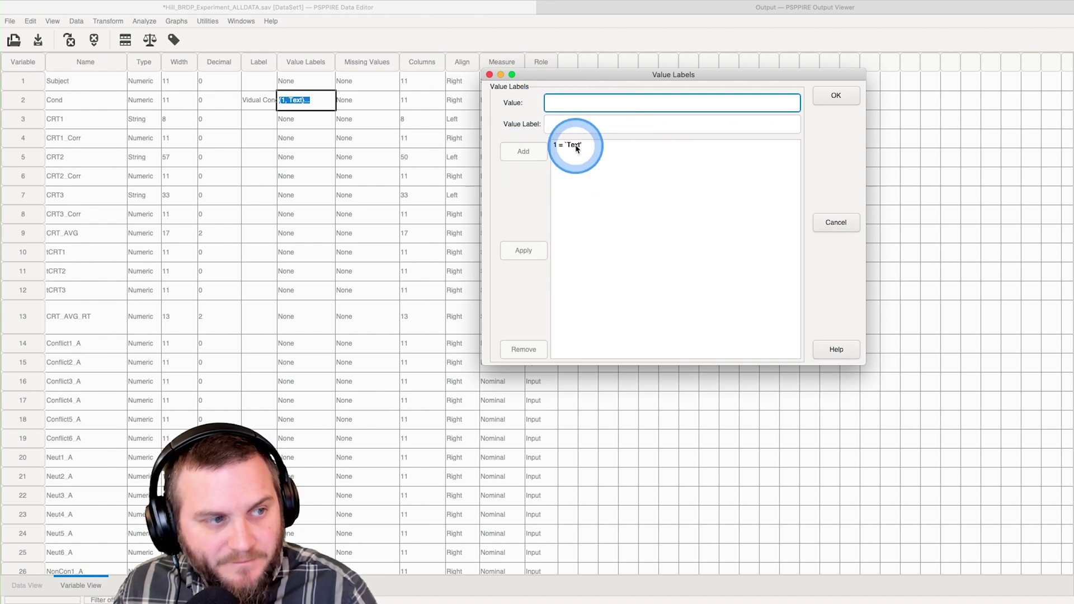
# - Add the value label 2 = Picture and confirm the value labels
pyautogui.write('2')
pyautogui.click(562, 118)
pyautogui.write('Picture')
pyautogui.click(523, 151)
pyautogui.click(836, 95)
pyautogui.click(394, 97)
pyautogui.click(505, 99)
pyautogui.click(515, 101)
pyautogui.click(492, 151)
pyautogui.click(497, 99)
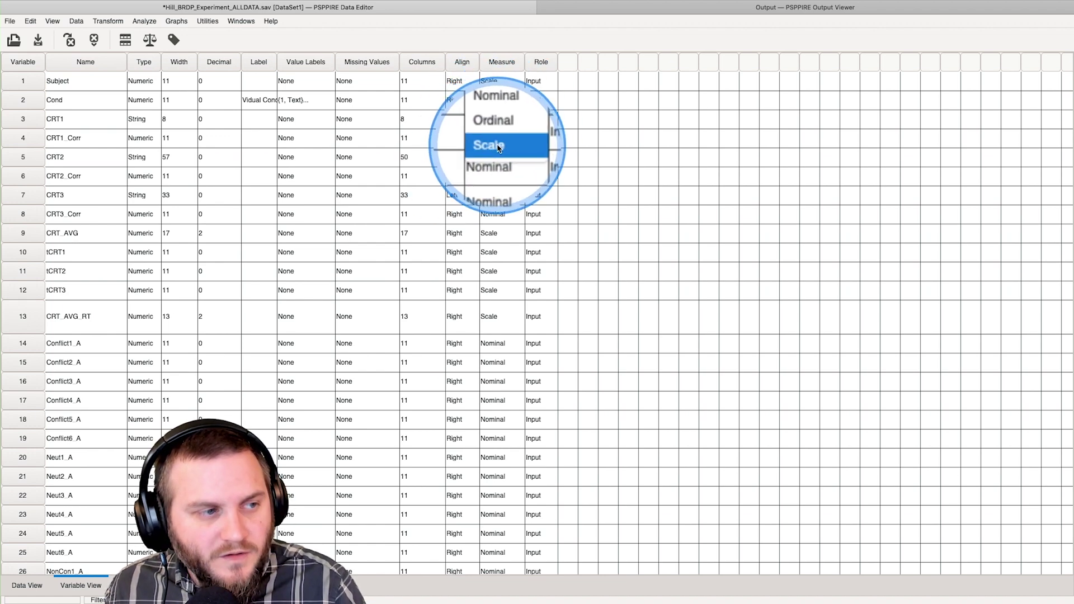
pyautogui.click(514, 116)
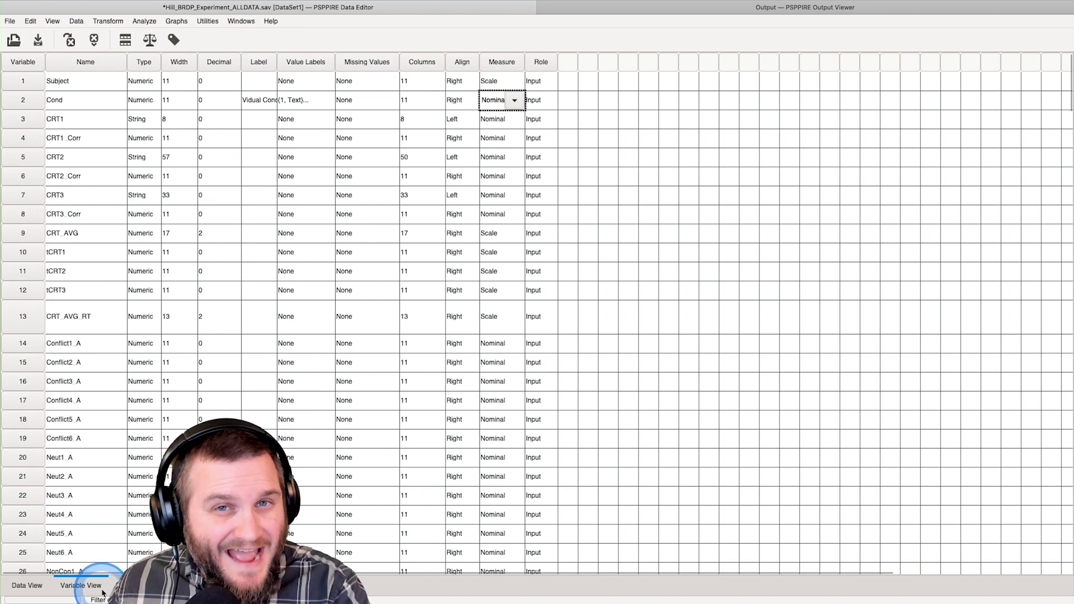
# - Flip between Data View and Variable View, then bring the Output Viewer forward
pyautogui.click(26, 586)
pyautogui.click(72, 585)
pyautogui.click(25, 585)
pyautogui.click(70, 585)
pyautogui.click(25, 585)
pyautogui.click(70, 585)
pyautogui.click(647, 16)
# - Return to the Data Editor and open the Independent-Samples T Test dialog from Analyze
pyautogui.click(422, 10)
pyautogui.click(144, 21)
pyautogui.moveTo(166, 50)
pyautogui.click(312, 75)
# - Drag the T Test dialog's corner to enlarge its variable list
pyautogui.click(485, 203)
pyautogui.click(417, 52)
pyautogui.moveTo(479, 166); pyautogui.dragTo(630, 346)
pyautogui.click(353, 160)
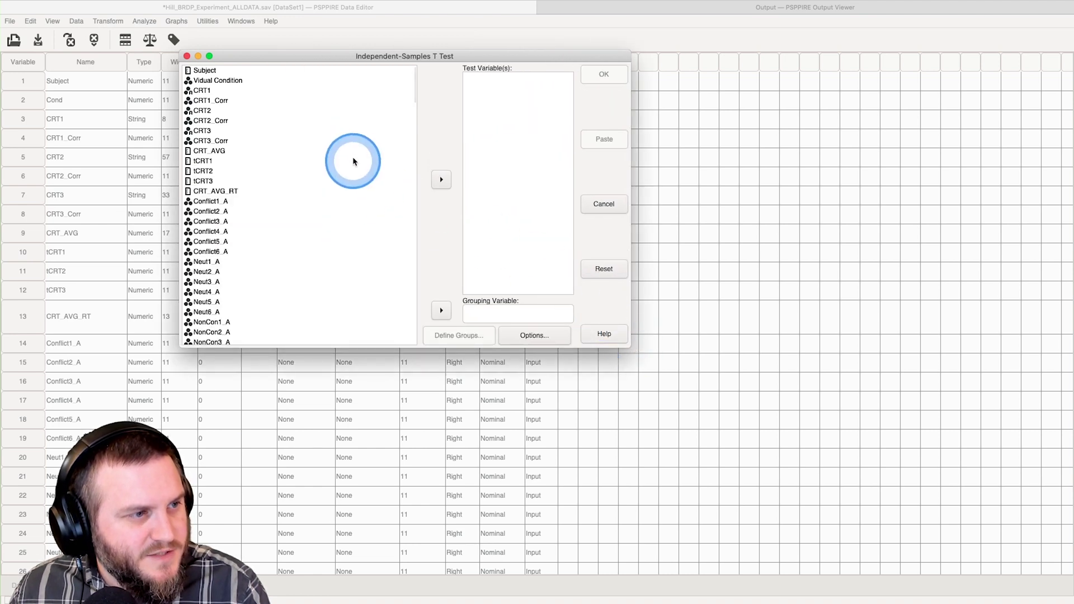
# - Move Vidual Condition (Cond) into Grouping Variable and drag the dialog to the right
pyautogui.click(212, 81)
pyautogui.click(440, 311)
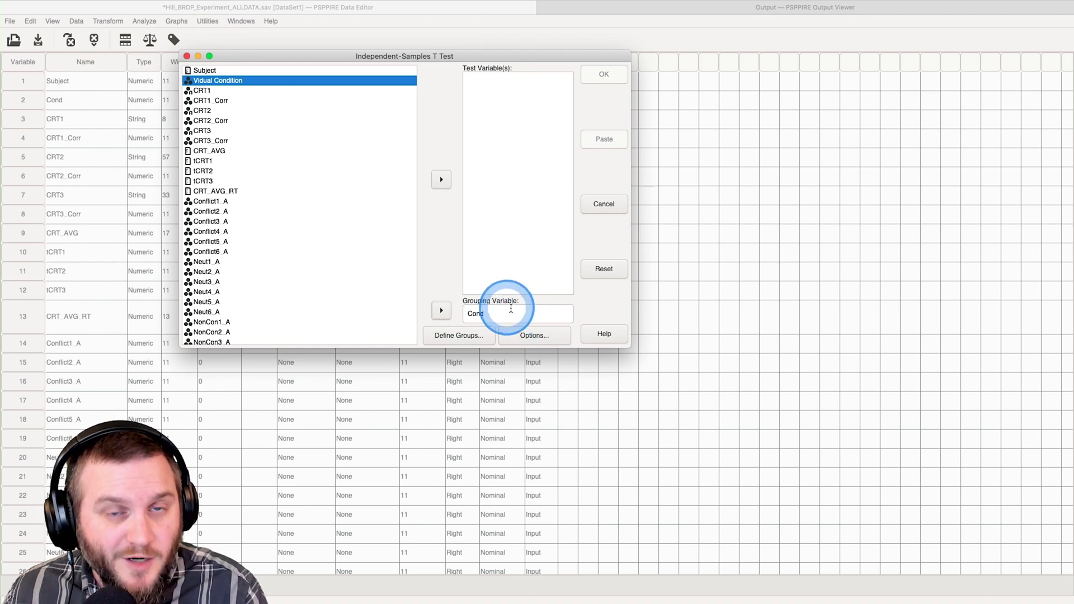
pyautogui.moveTo(402, 58); pyautogui.dragTo(668, 135)
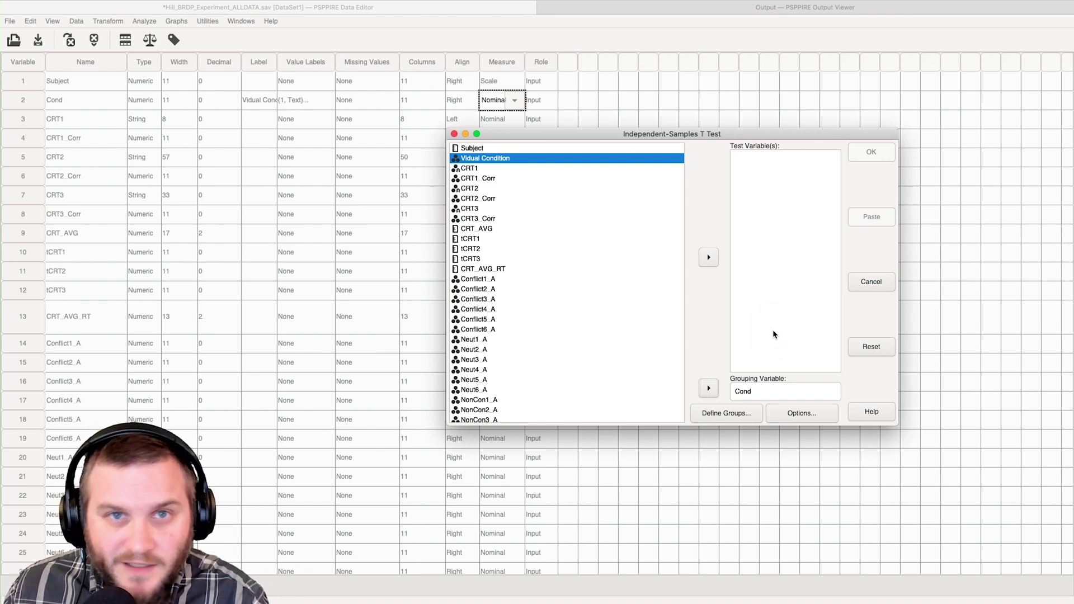
# - Move CRT_AVG into the Test Variable(s) list
pyautogui.click(487, 229)
pyautogui.click(706, 257)
# - Enter the Cond group values in Define Groups, Group 2 = 2, and confirm them
pyautogui.click(725, 413)
pyautogui.click(277, 207)
pyautogui.click(231, 394)
pyautogui.write('2')
pyautogui.click(1042, 31)
pyautogui.click(725, 414)
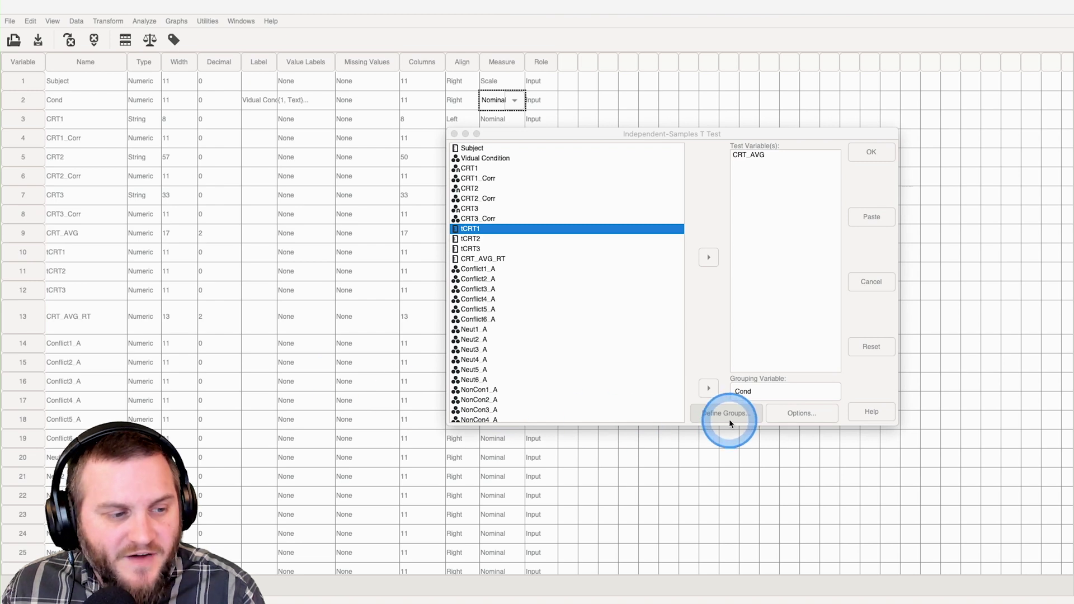
pyautogui.click(906, 8)
pyautogui.click(1042, 29)
pyautogui.click(709, 306)
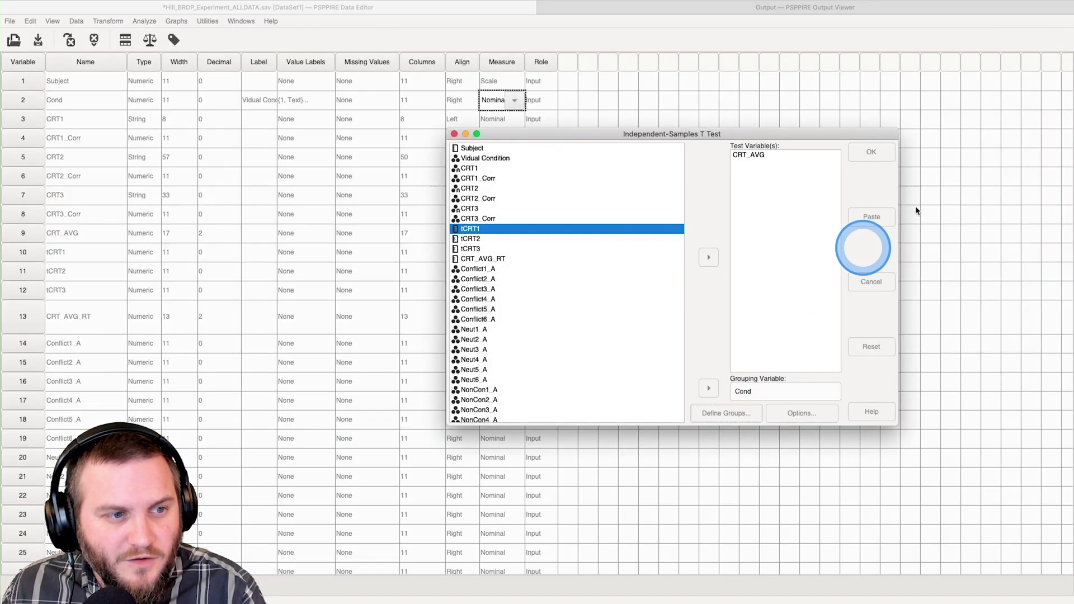
# - Keep the default t-test Options and run the test of CRT_AVG by Cond
pyautogui.click(804, 414)
pyautogui.click(805, 414)
pyautogui.click(802, 415)
pyautogui.click(802, 414)
pyautogui.click(801, 415)
pyautogui.press('Return')
pyautogui.click(871, 152)
# - Switch to the Output Viewer showing the Group Statistics and Independent Samples Test tables
pyautogui.click(729, 8)
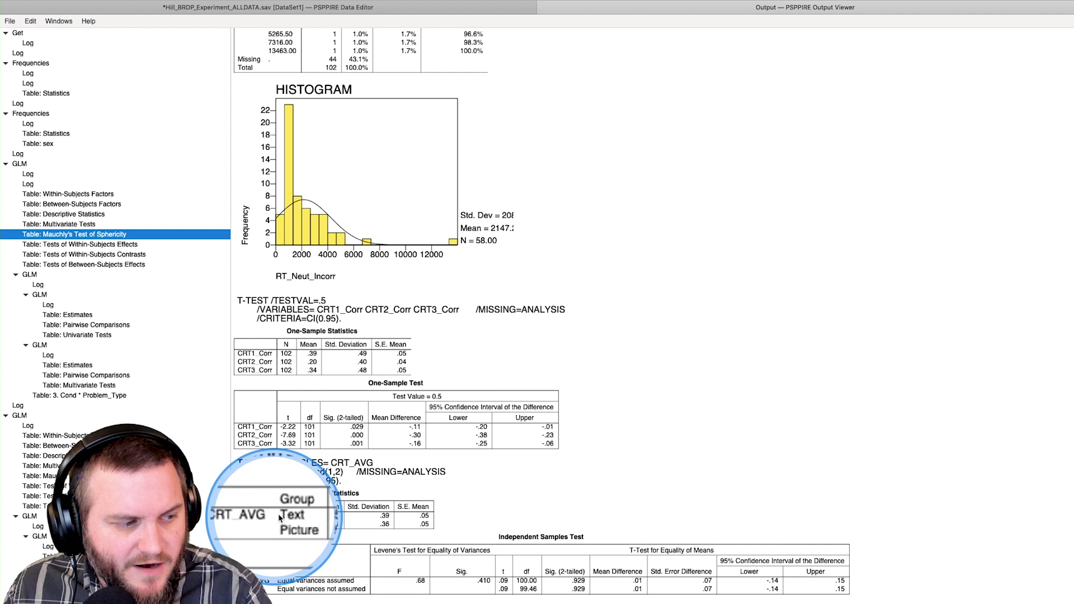
pyautogui.click(460, 557)
pyautogui.click(397, 575)
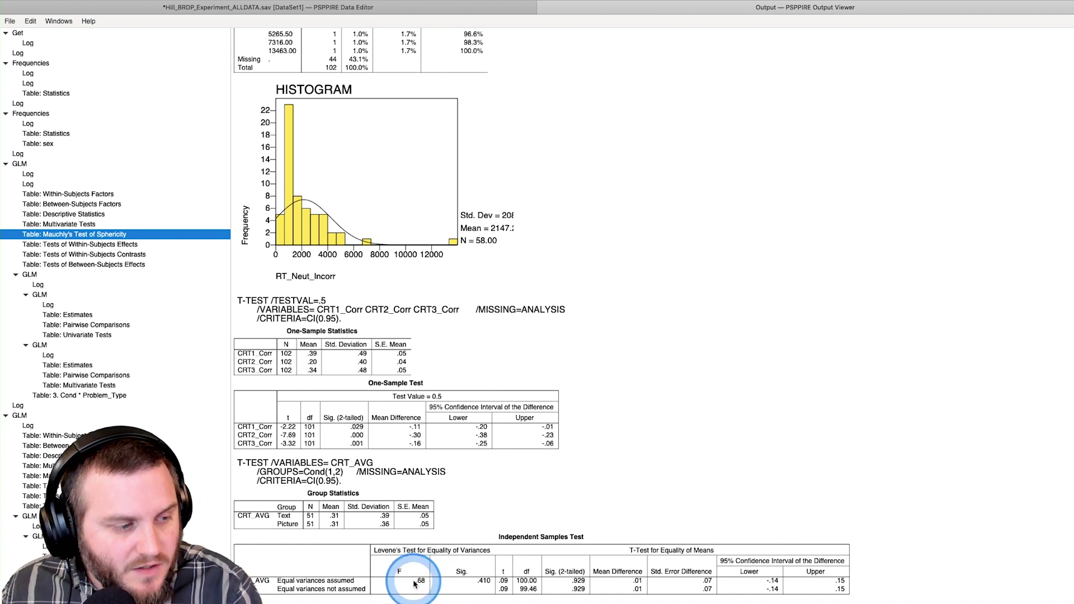